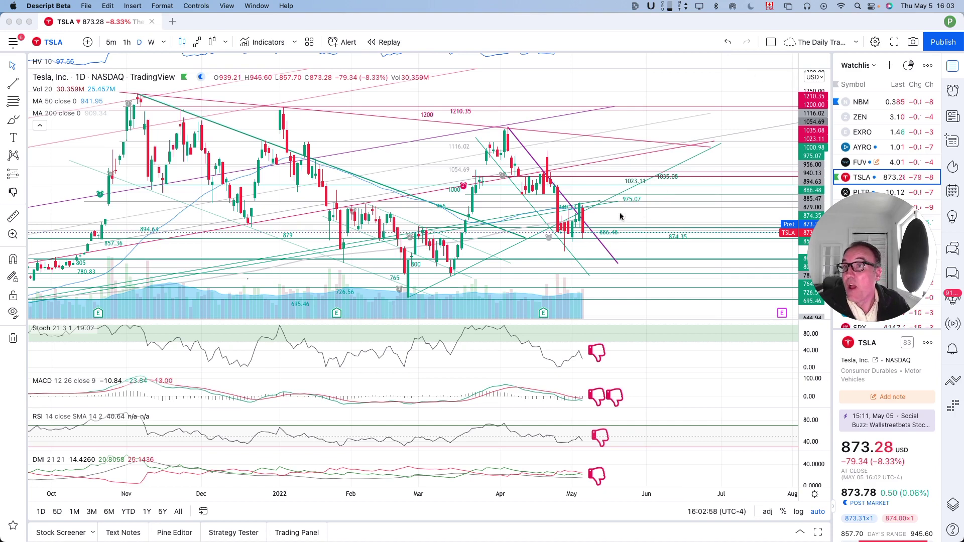
# - Zoom the TSLA daily chart's time axis in so it starts in December instead of October
pyautogui.scroll(3, 608, 251)
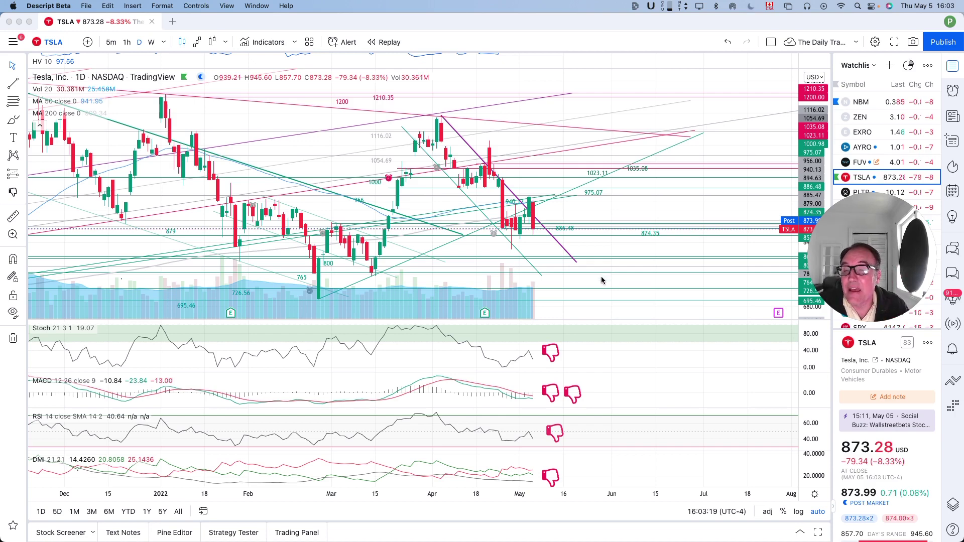
# - Zoom out on the TSLA daily chart to survey history back to 2020, then pan toward late February
pyautogui.scroll(5, 601, 276)
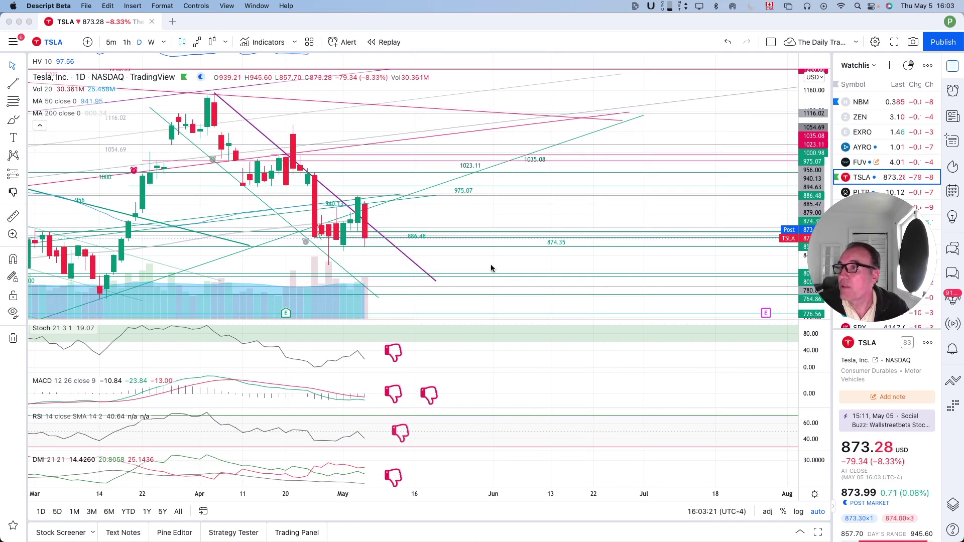
pyautogui.click(491, 268)
pyautogui.scroll(3, 495, 266)
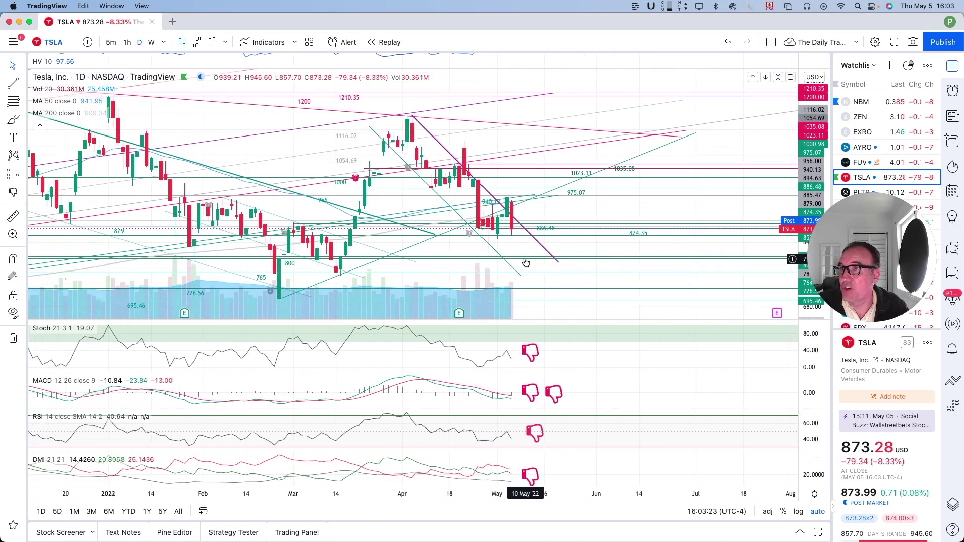
pyautogui.moveTo(387, 291); pyautogui.dragTo(565, 286)
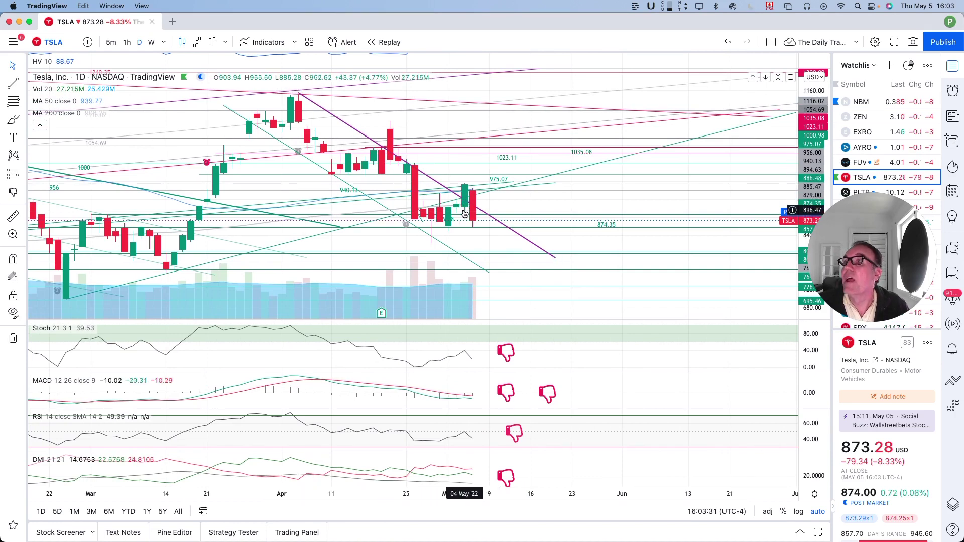
# - Zoom back in to a close view of the March–May TSLA candles
pyautogui.scroll(-3, 517, 226)
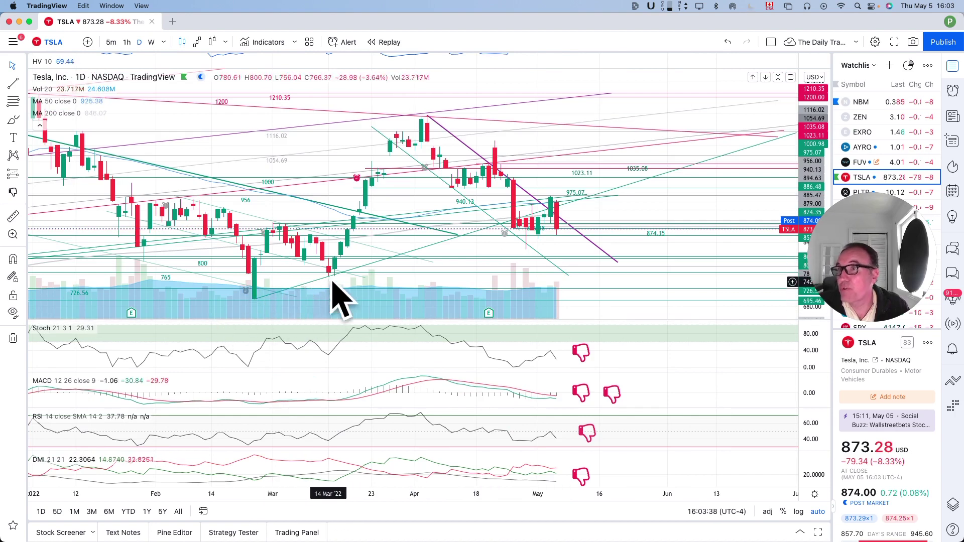
pyautogui.scroll(3, 381, 276)
pyautogui.scroll(-3, 411, 253)
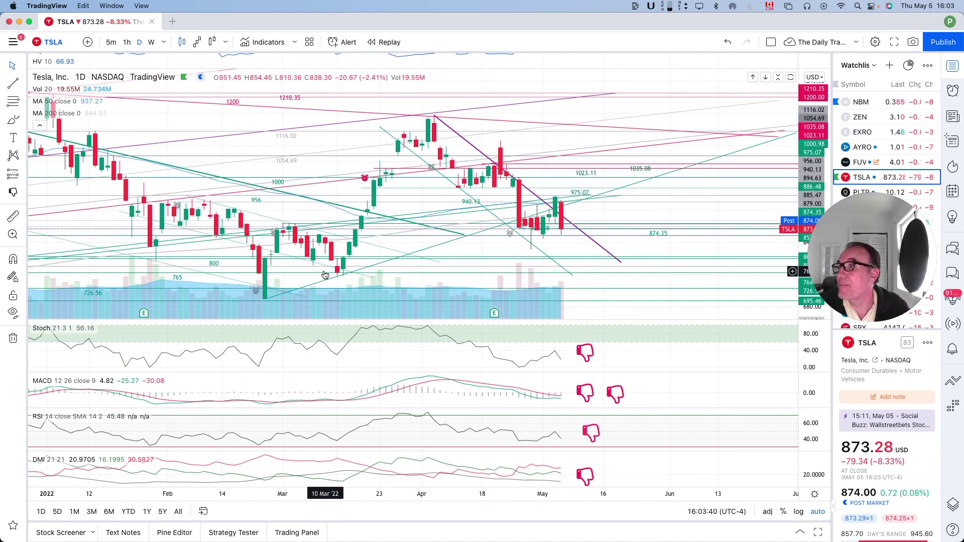
pyautogui.scroll(-3, 321, 251)
pyautogui.scroll(-2, 275, 251)
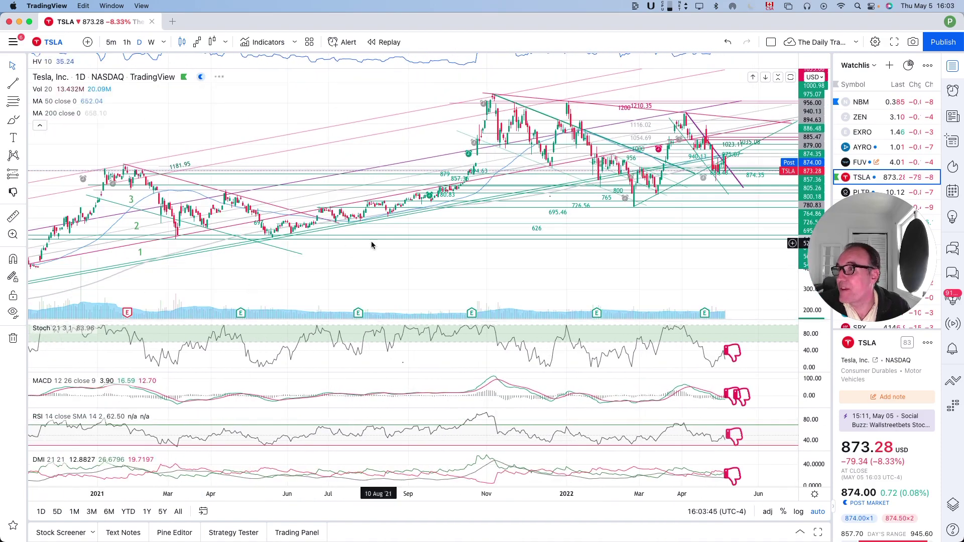
pyautogui.scroll(-3, 241, 261)
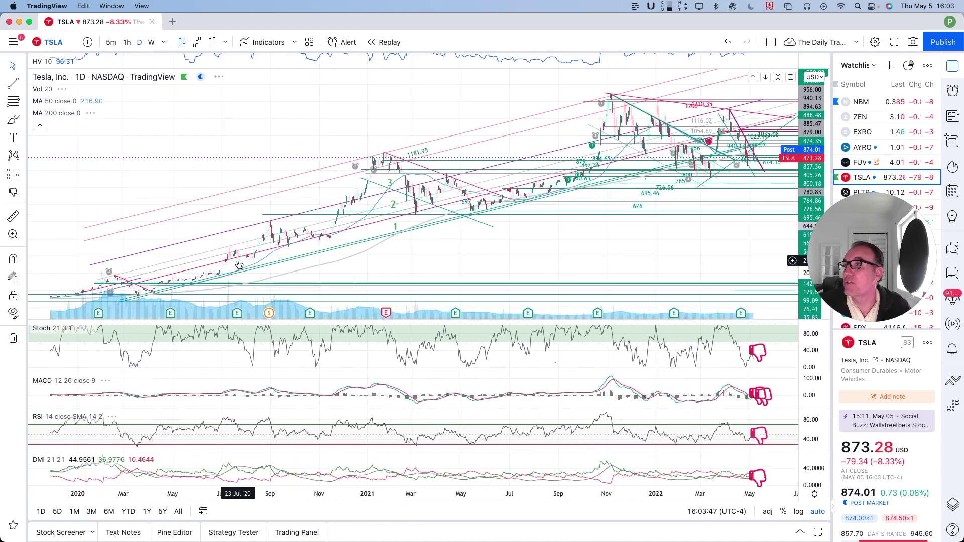
pyautogui.scroll(10, 280, 261)
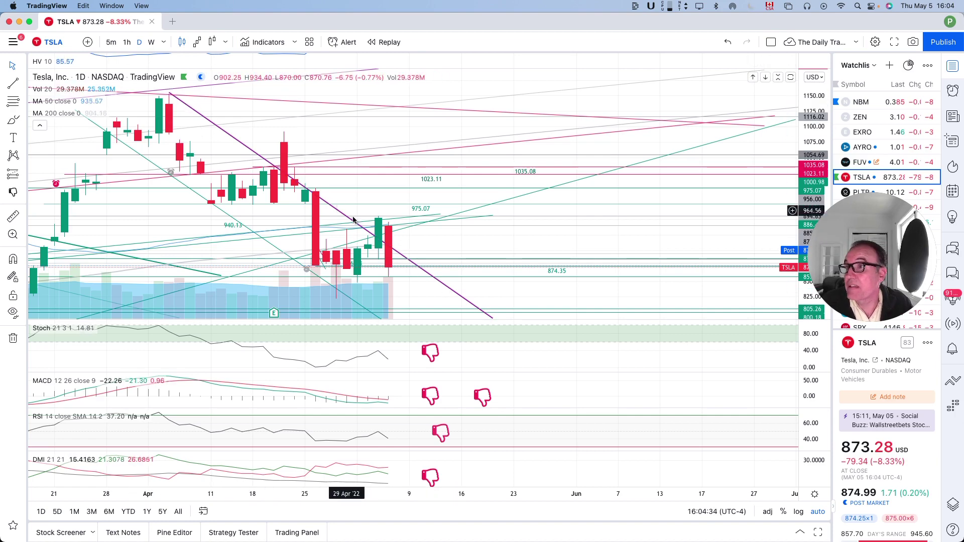
# - Reposition the TSLA daily candles, then switch the chart from 1D to 1h candles
pyautogui.scroll(-2, 462, 245)
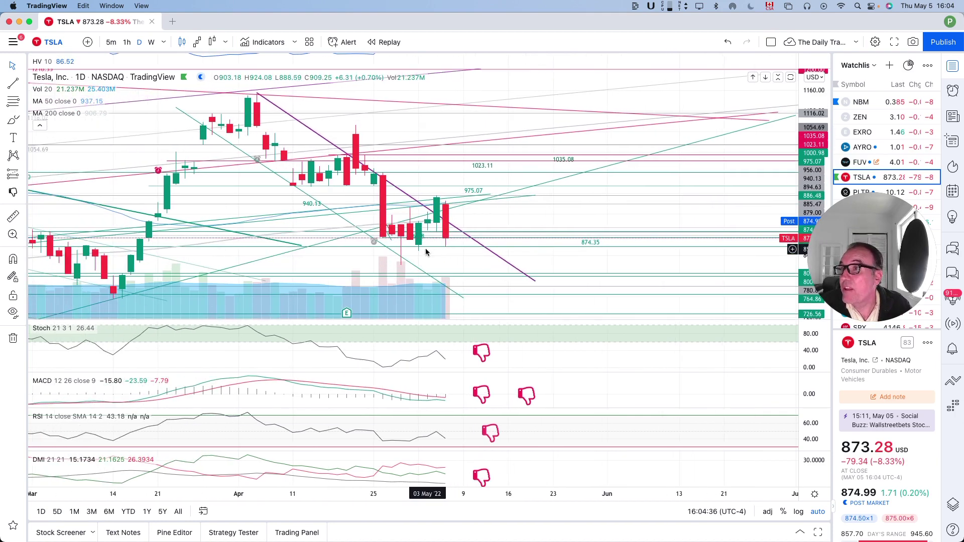
pyautogui.scroll(2, 463, 248)
pyautogui.moveTo(463, 247); pyautogui.dragTo(355, 279)
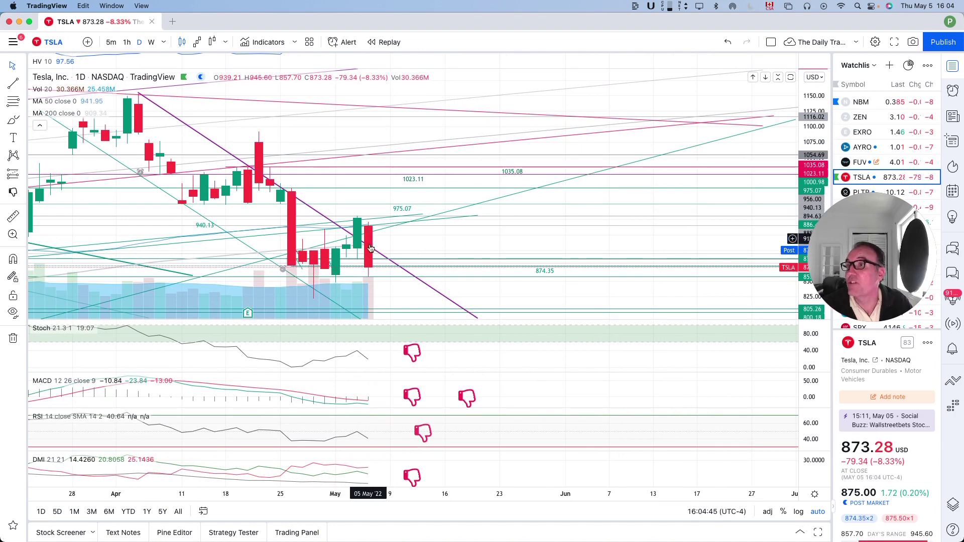
pyautogui.click(127, 43)
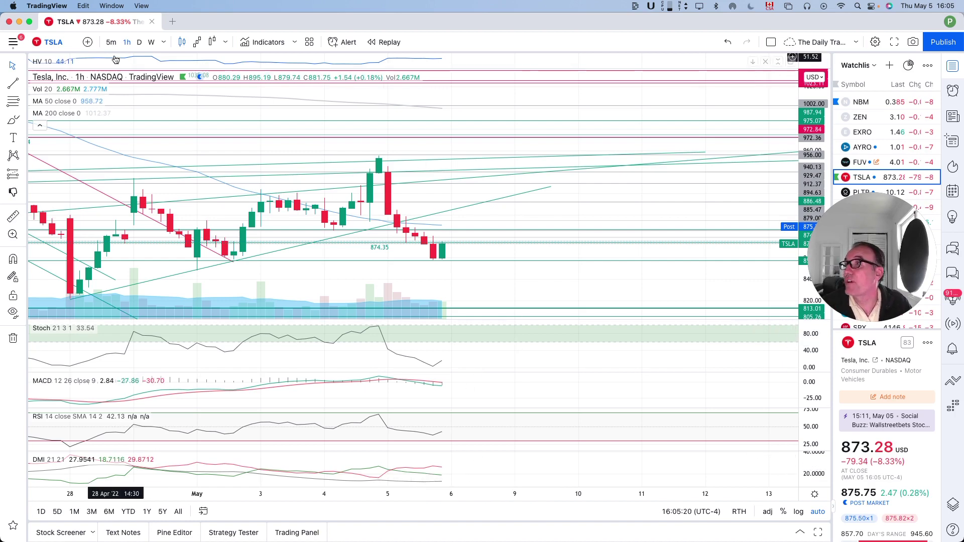
# - Switch TSLA back to D candles and scroll to show January through early May
pyautogui.click(138, 44)
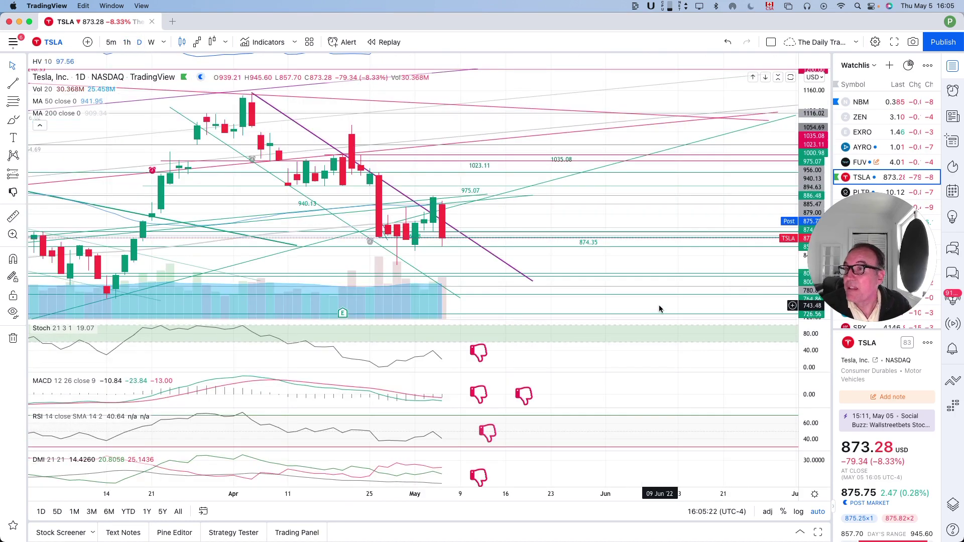
pyautogui.hscroll(-5, 658, 305)
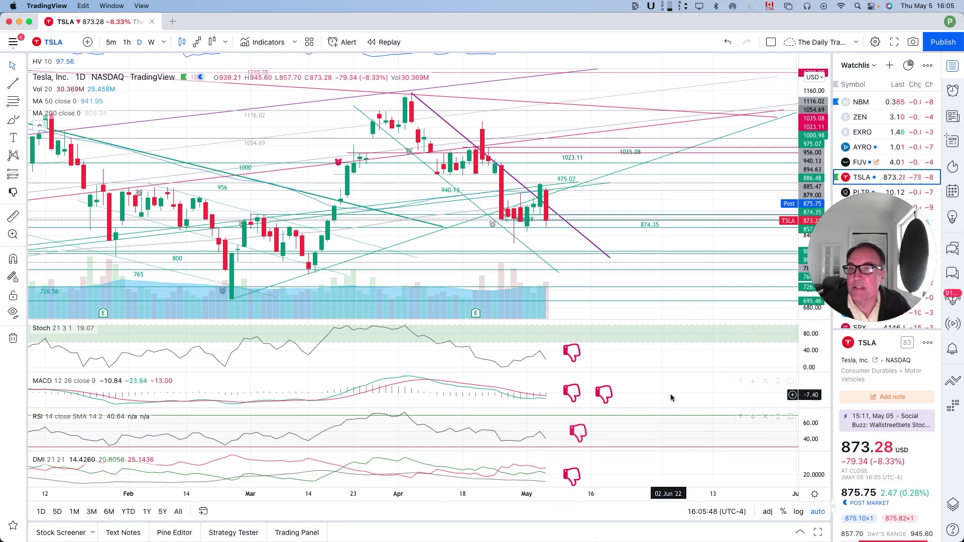
pyautogui.scroll(-2, 890, 135)
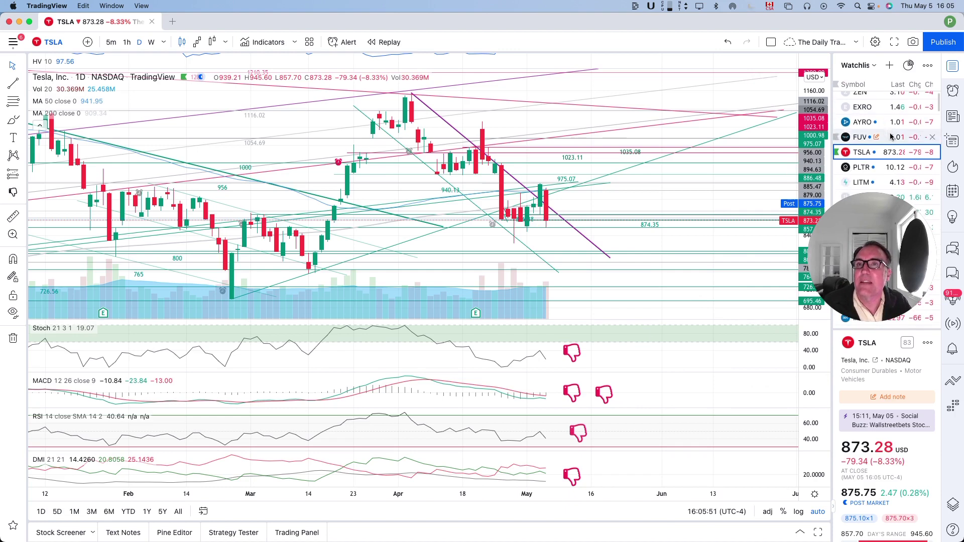
pyautogui.scroll(-3, 890, 135)
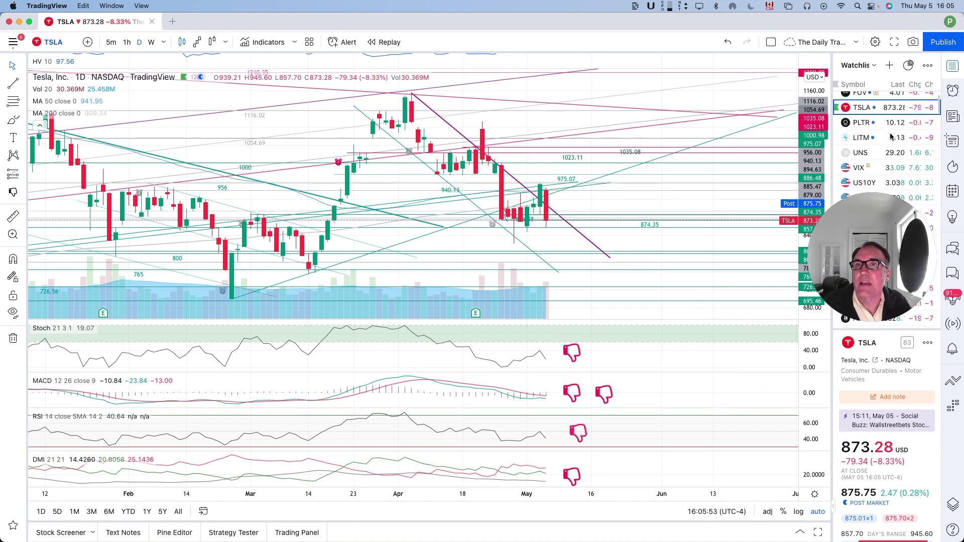
pyautogui.click(860, 168)
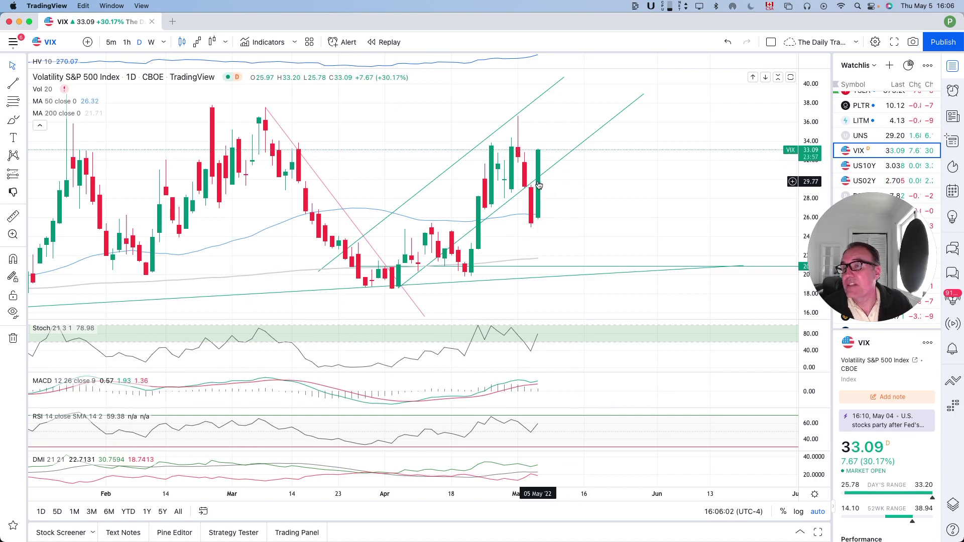
pyautogui.scroll(-2, 538, 186)
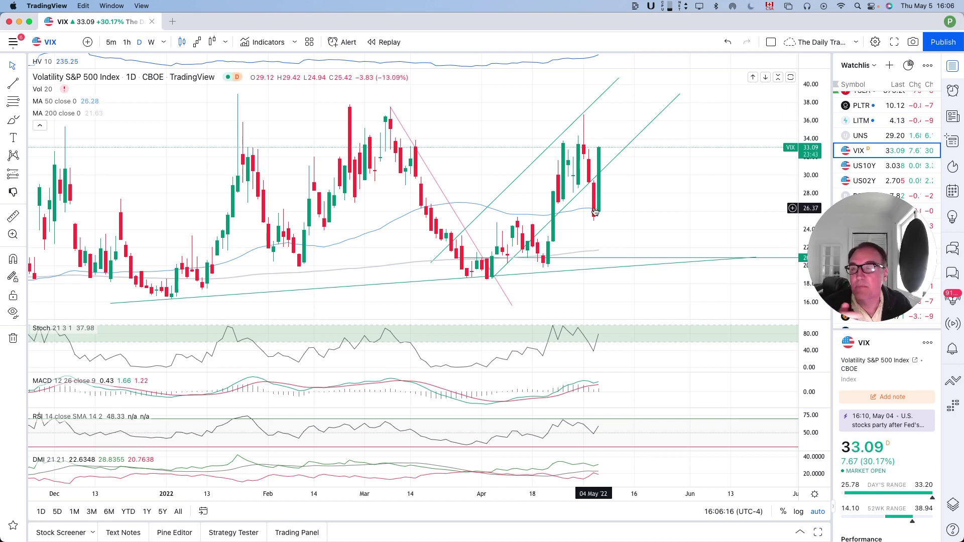
pyautogui.click(602, 171)
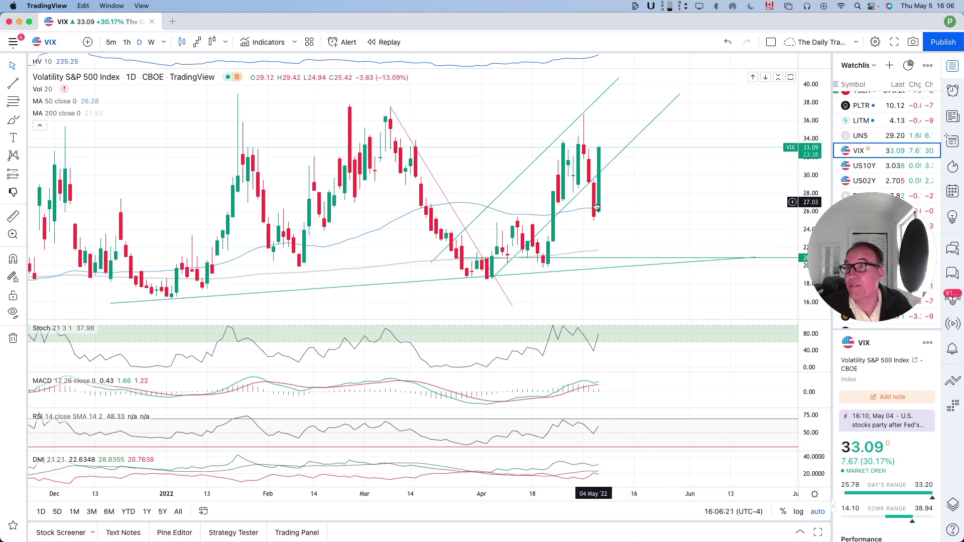
pyautogui.click(88, 95)
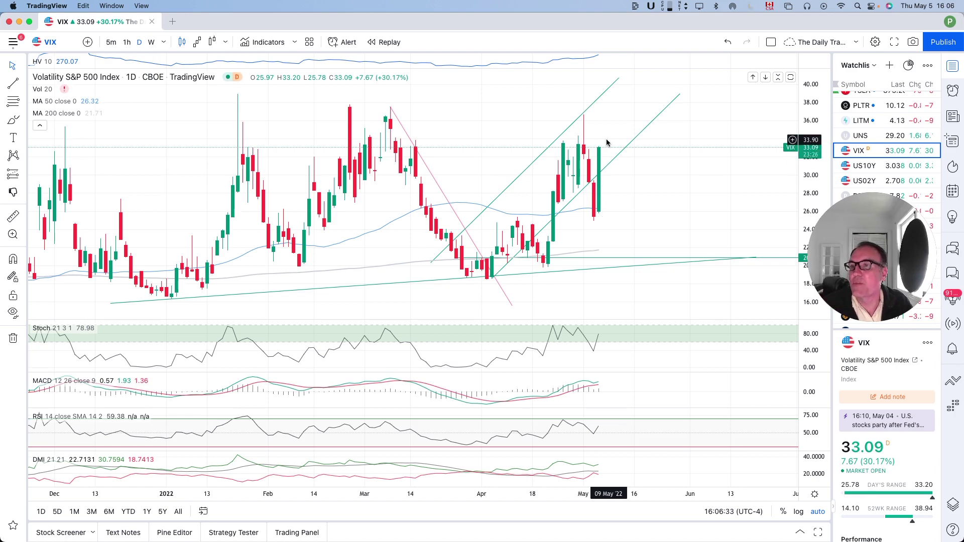
pyautogui.scroll(-3, 885, 127)
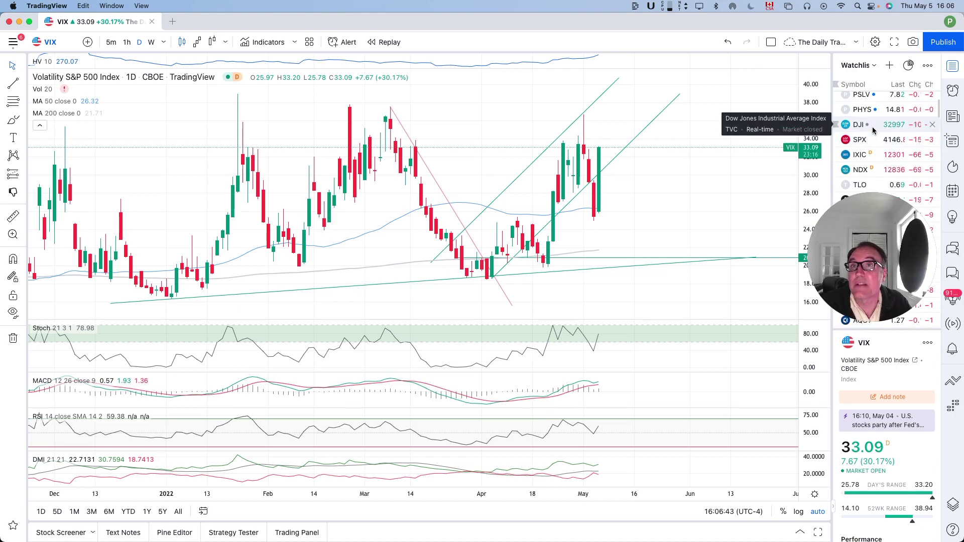
# - Open the DJI chart from the watchlist, then step down to the SPX daily chart at 4146.86
pyautogui.click(872, 125)
pyautogui.scroll(-3, 771, 144)
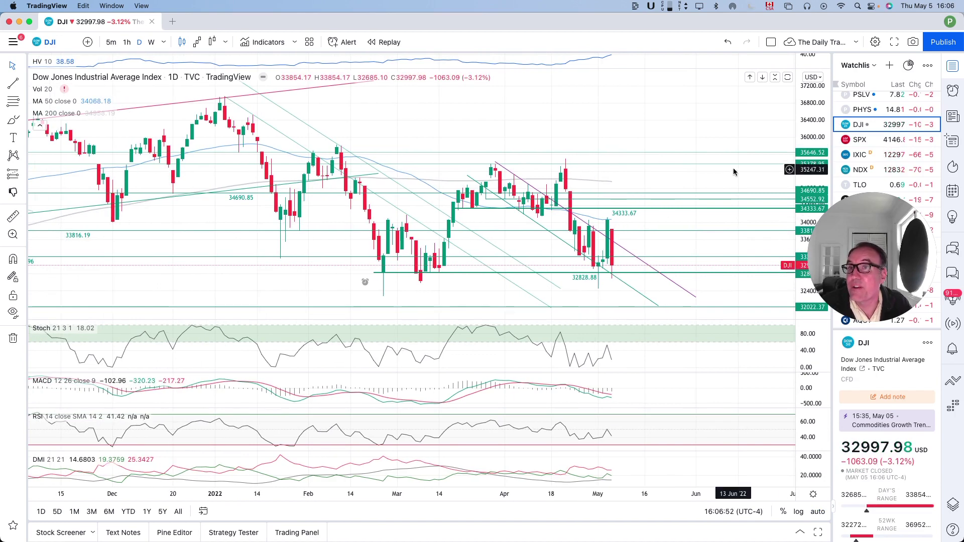
pyautogui.press('Down')
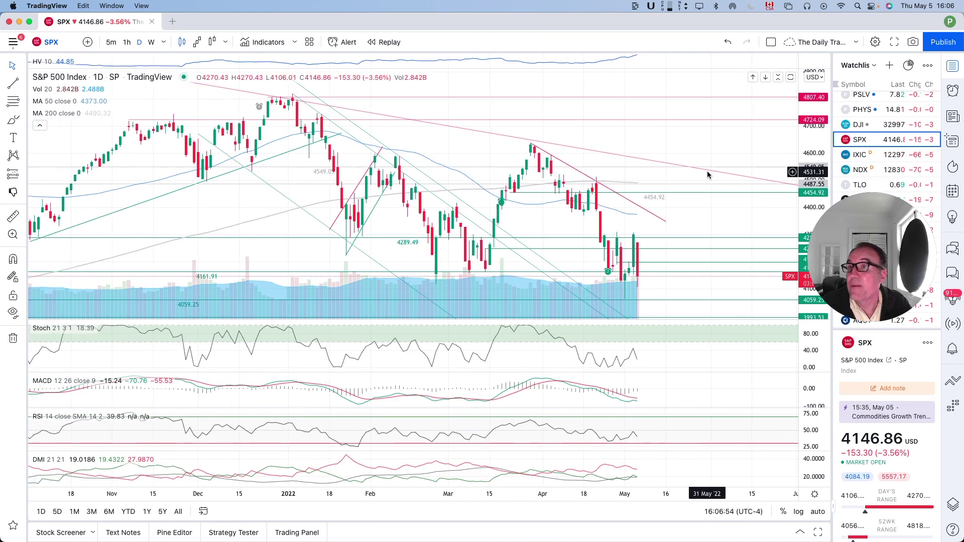
pyautogui.scroll(-2, 707, 172)
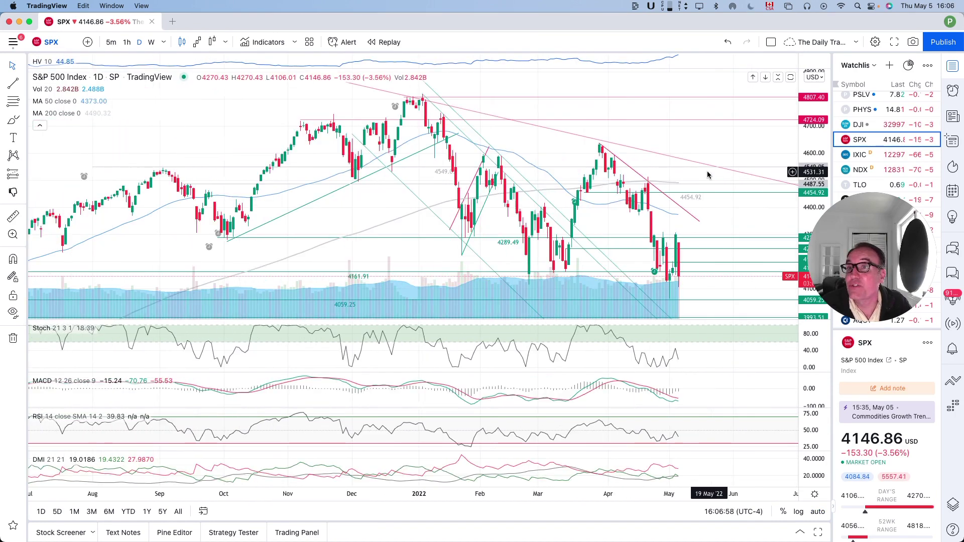
pyautogui.scroll(3, 706, 172)
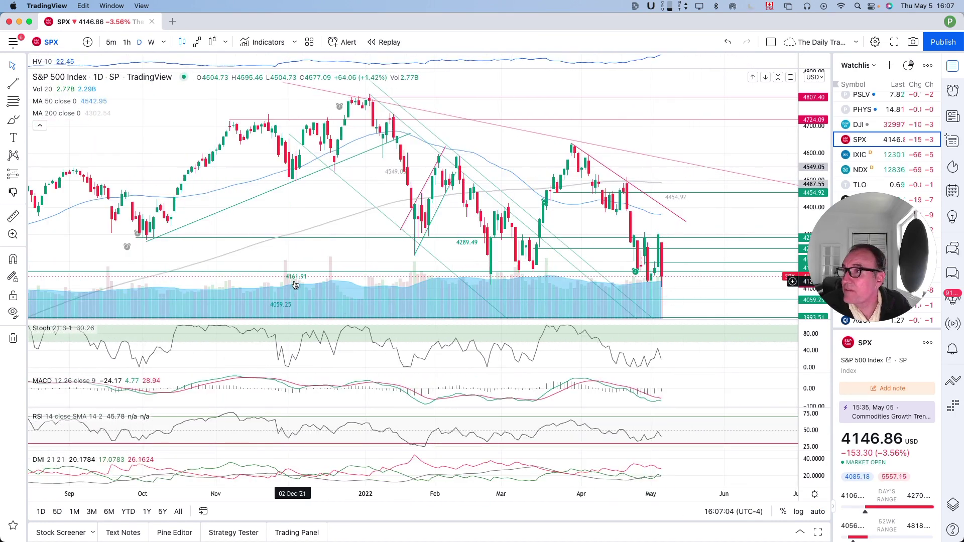
pyautogui.scroll(2, 301, 284)
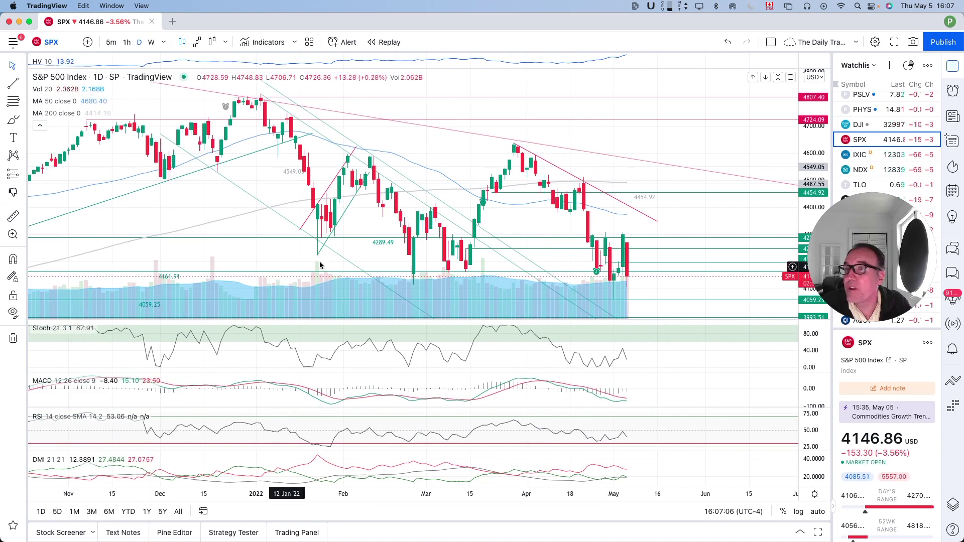
# - View IXIC, then the NDX chart, and return to the IXIC daily chart at 12301.57
pyautogui.click(866, 159)
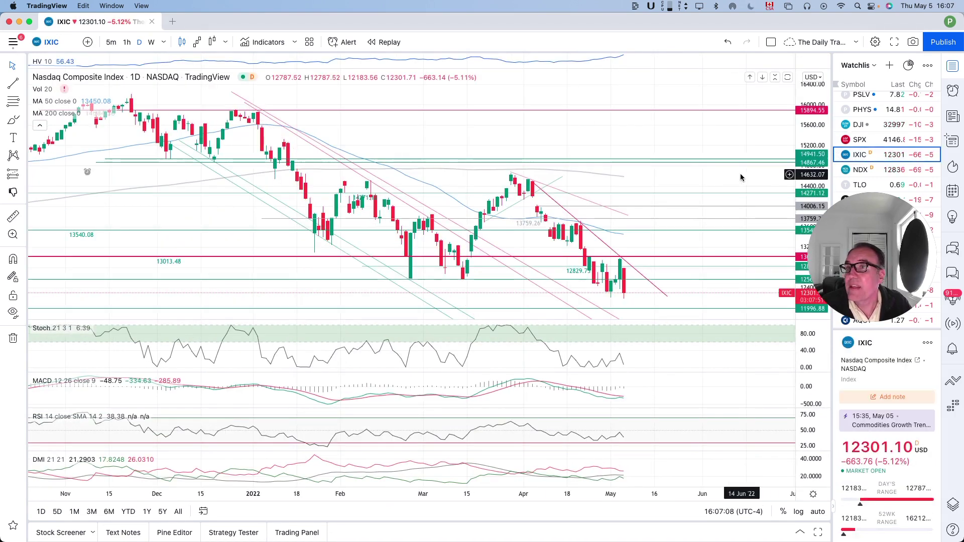
pyautogui.scroll(-2, 740, 176)
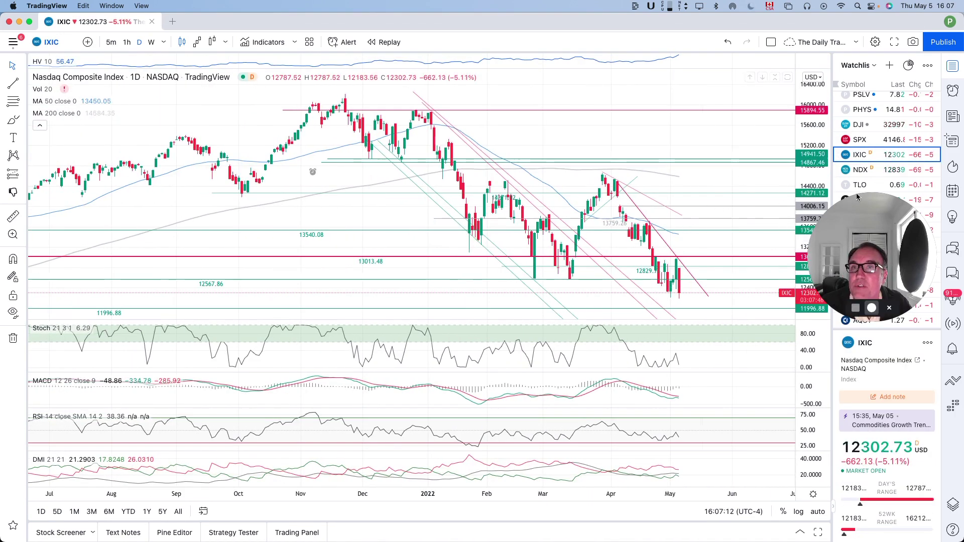
pyautogui.click(861, 169)
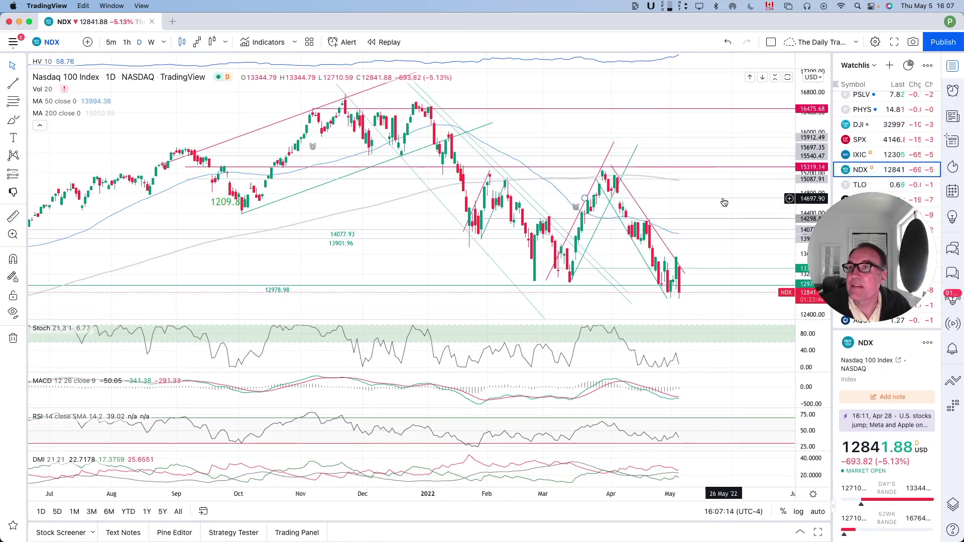
pyautogui.scroll(-1, 724, 201)
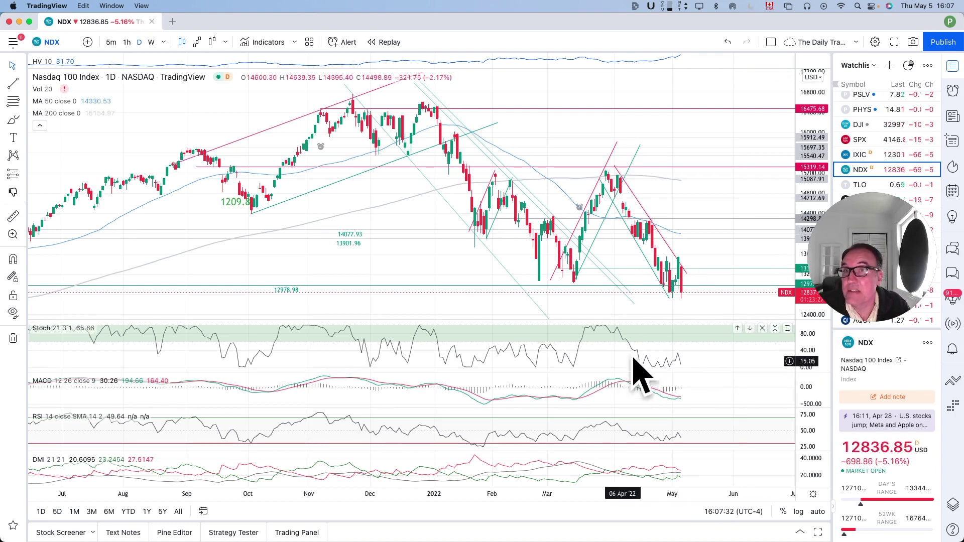
pyautogui.click(860, 155)
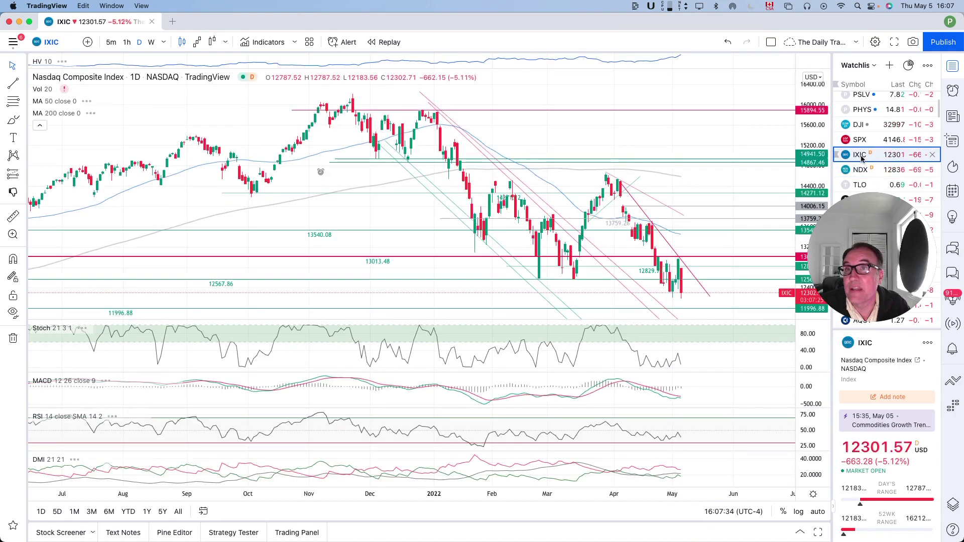
# - Pass through SPX and reopen the DJI daily chart at 32997.98 from the watchlist
pyautogui.click(863, 141)
pyautogui.click(862, 129)
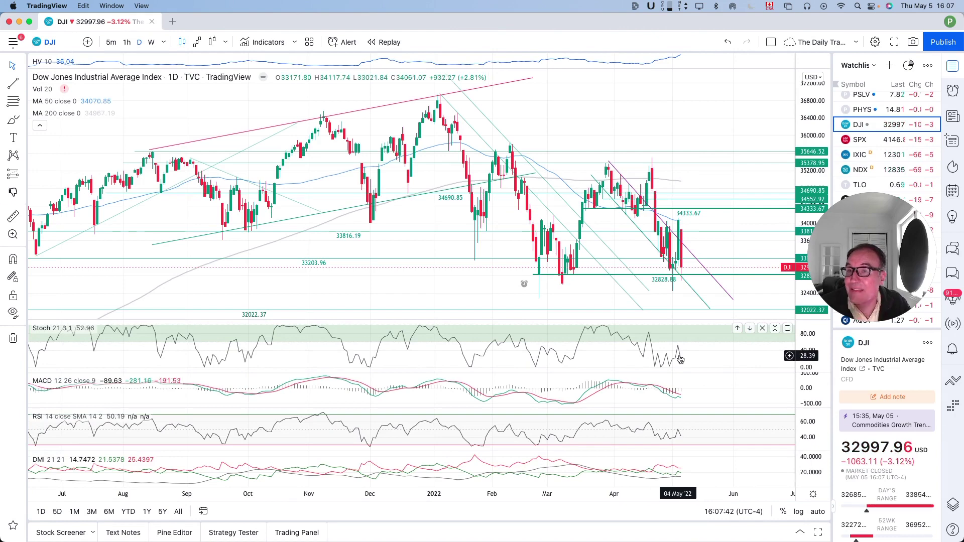
pyautogui.scroll(-1, 898, 171)
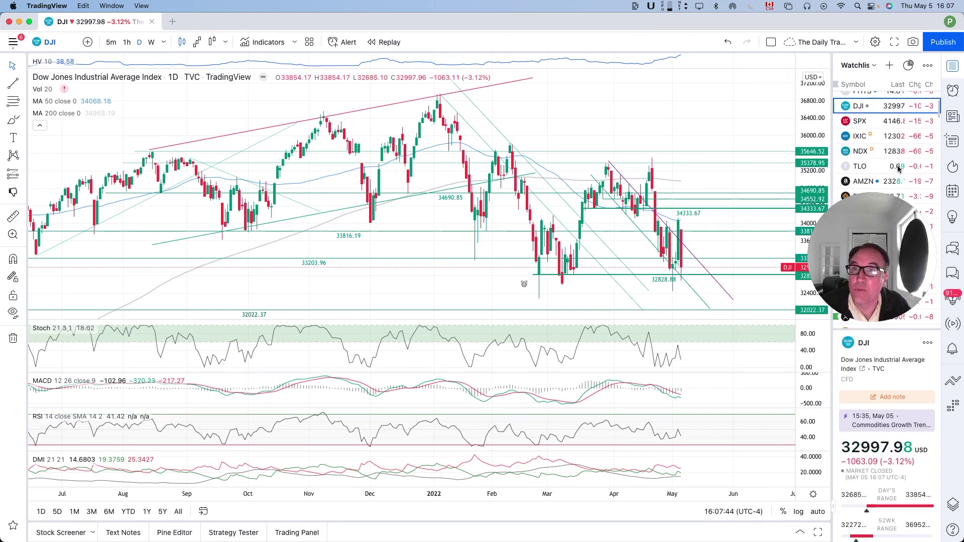